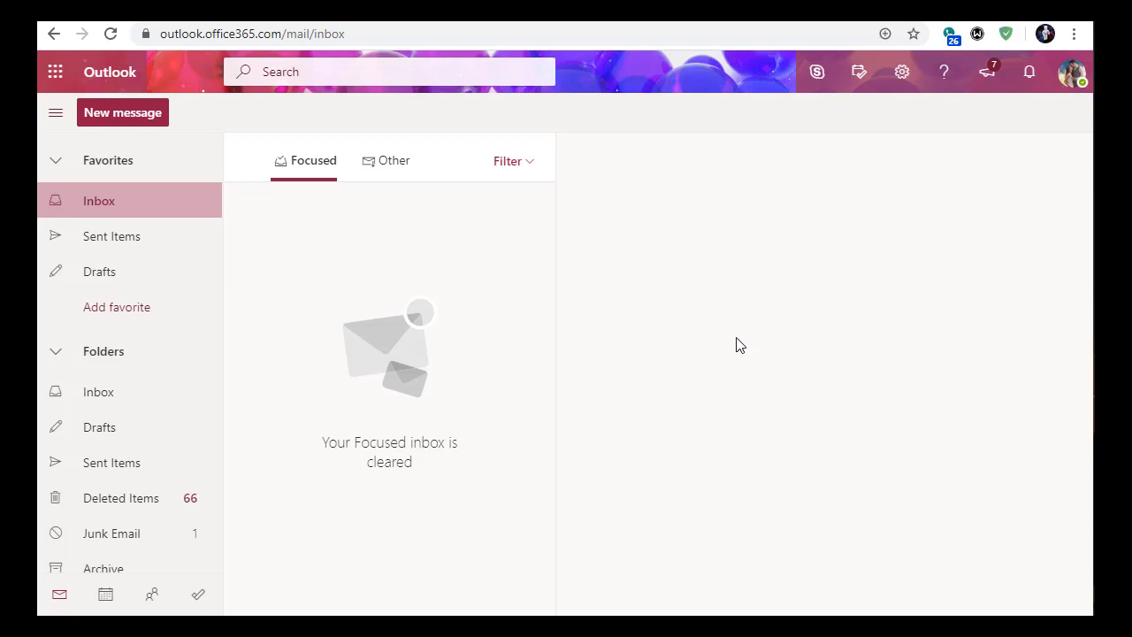
# - Switch from Outlook to OneDrive through the app launcher to show My Files
pyautogui.click(57, 74)
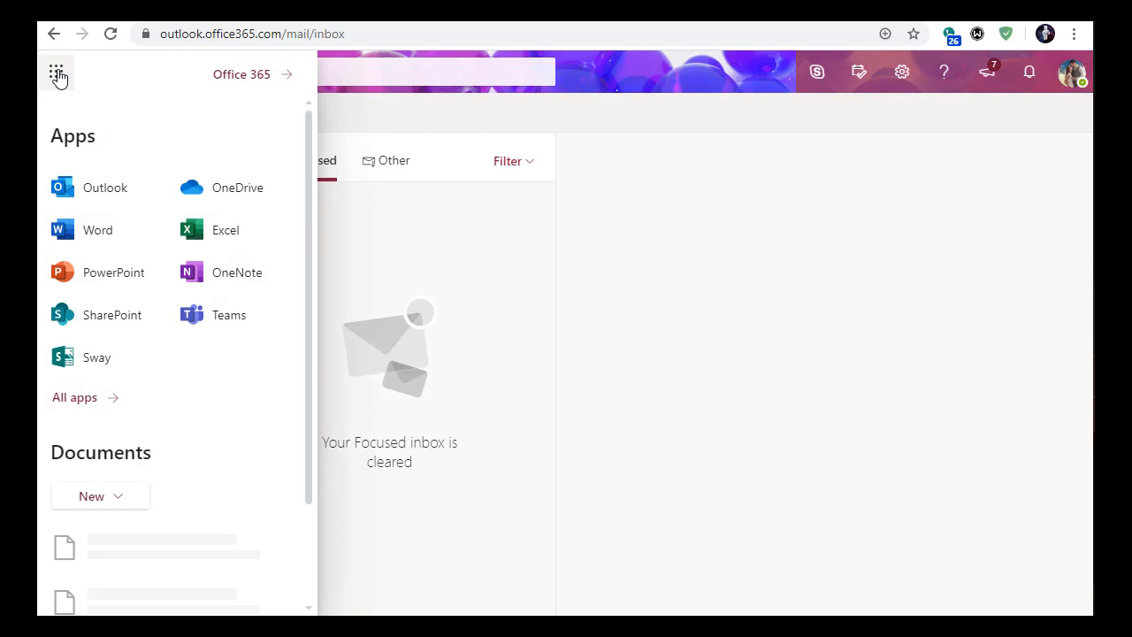
pyautogui.click(220, 191)
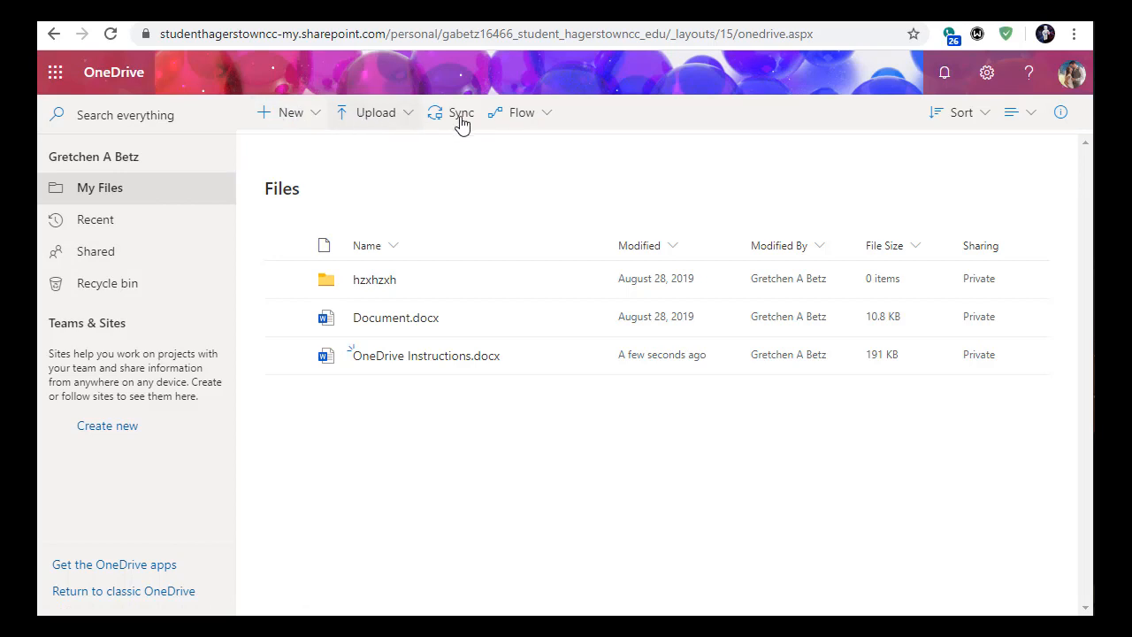
# - Create a folder named CSC102 in My Files and open it
pyautogui.click(291, 117)
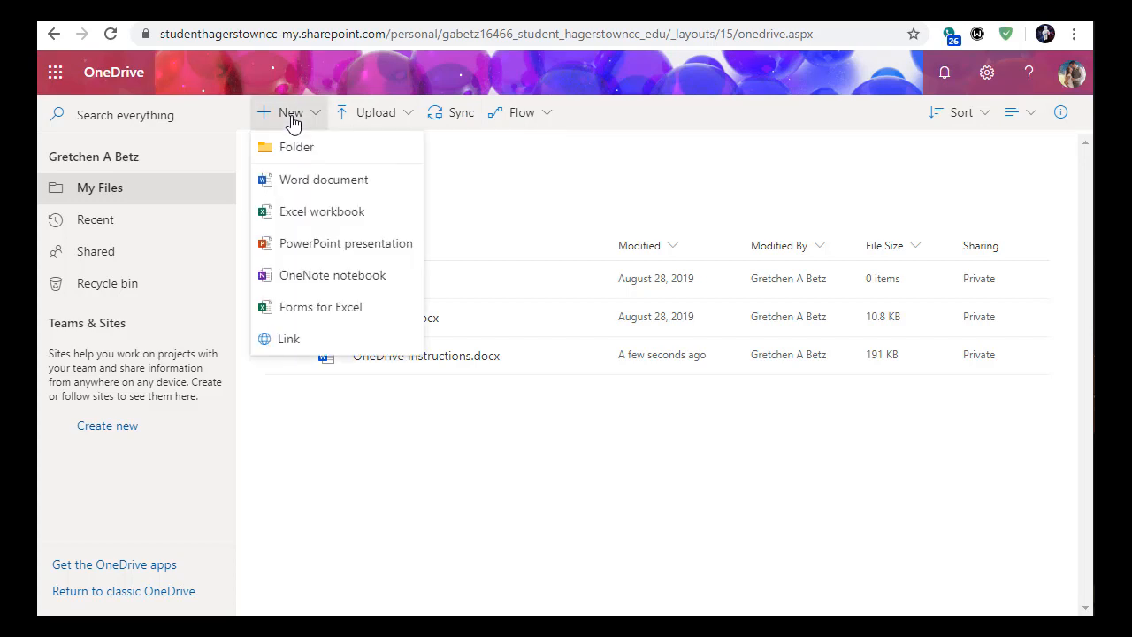
pyautogui.click(298, 148)
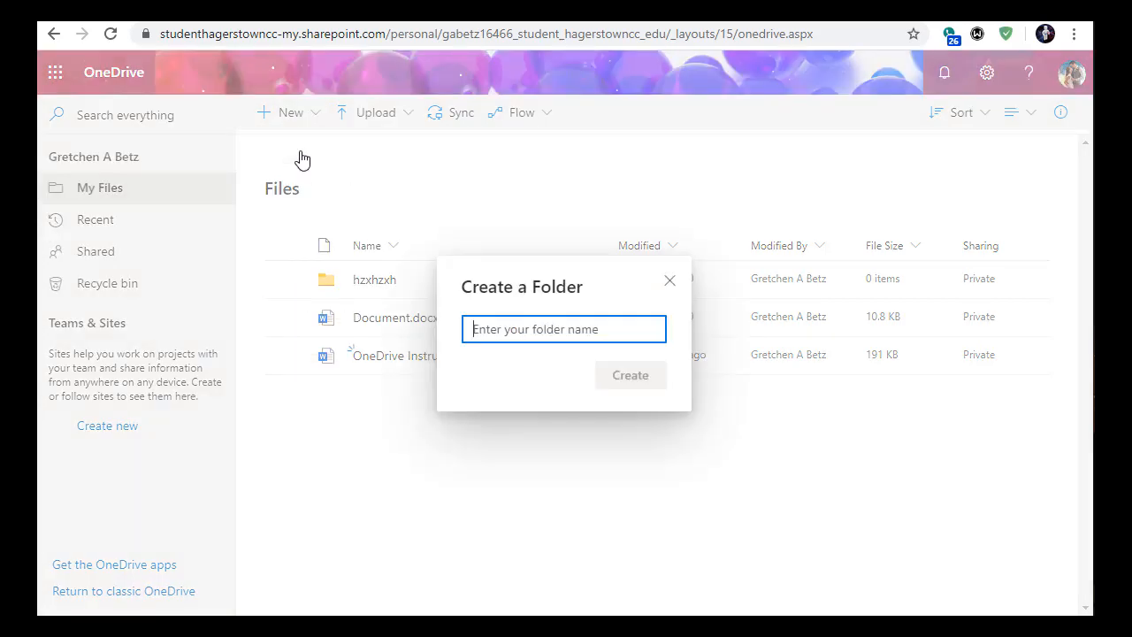
pyautogui.write('CSC102')
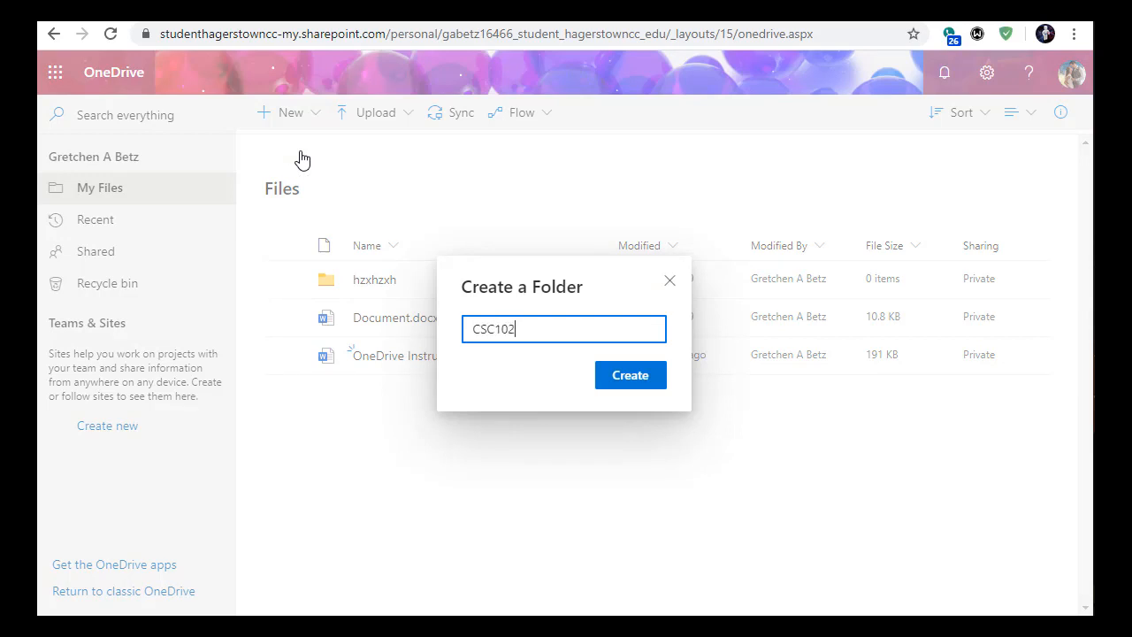
pyautogui.press('Return')
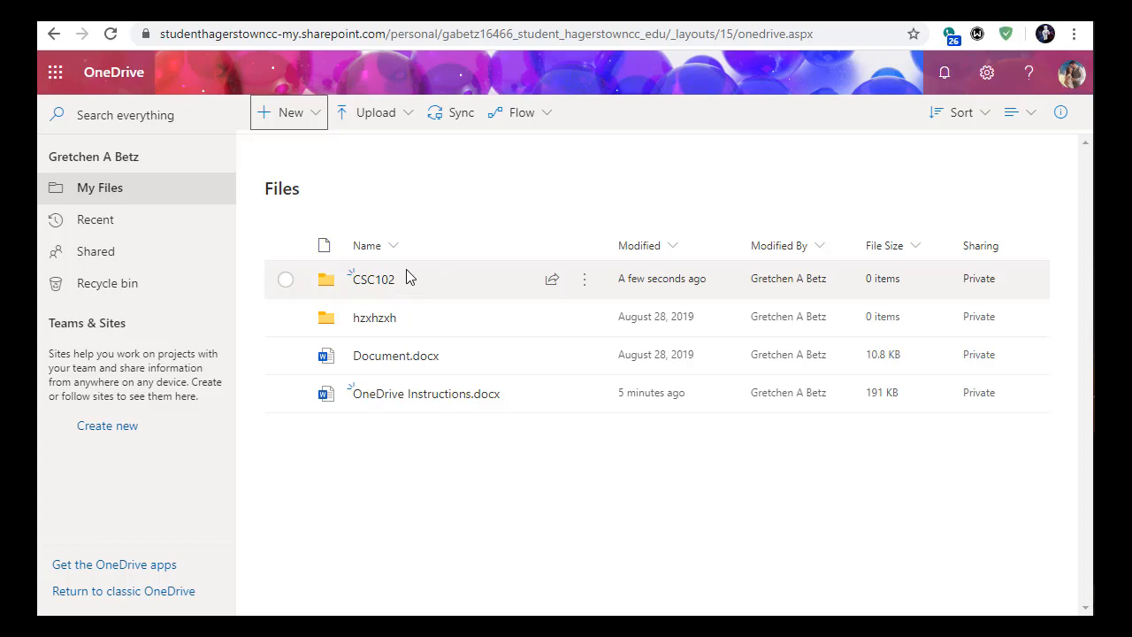
pyautogui.click(379, 281)
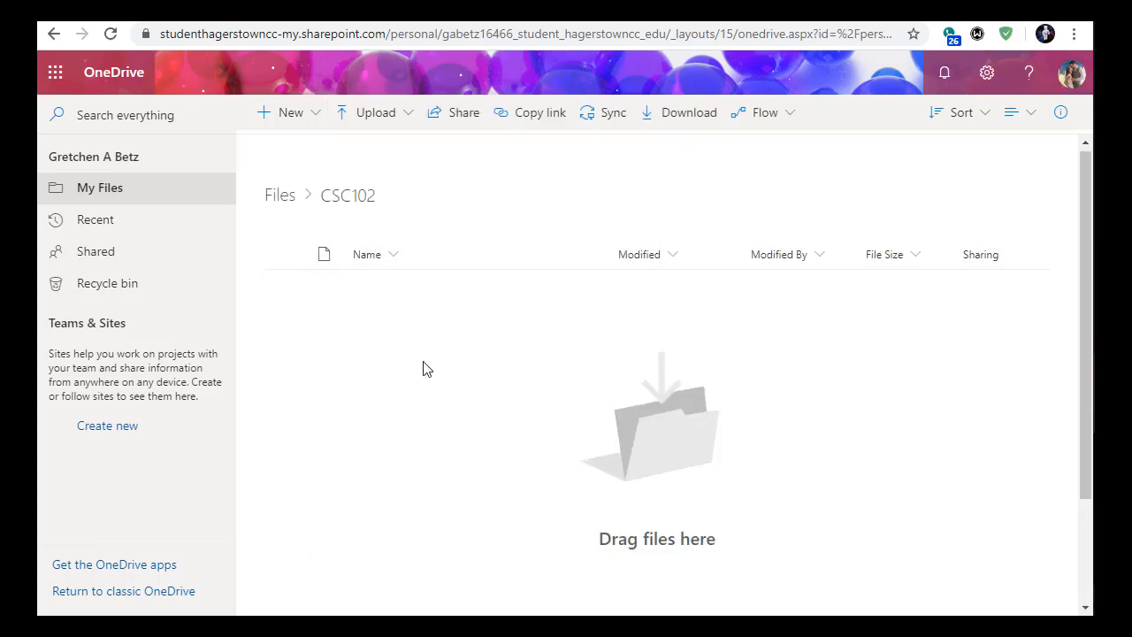
# - Add a new blank Word document inside the CSC102 folder
pyautogui.click(308, 123)
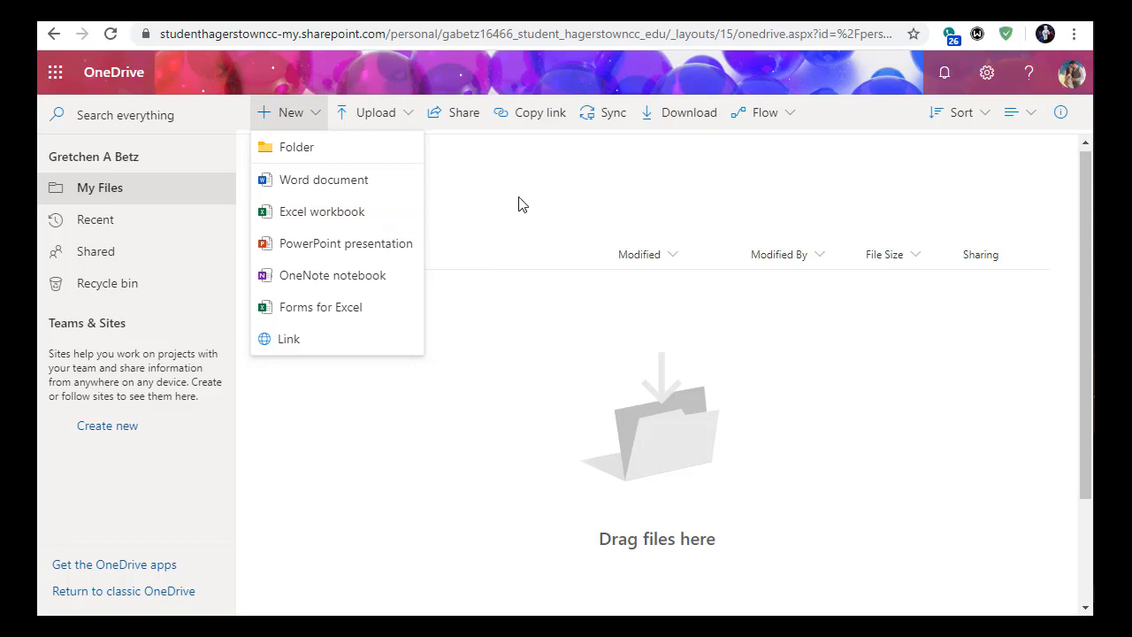
pyautogui.click(369, 185)
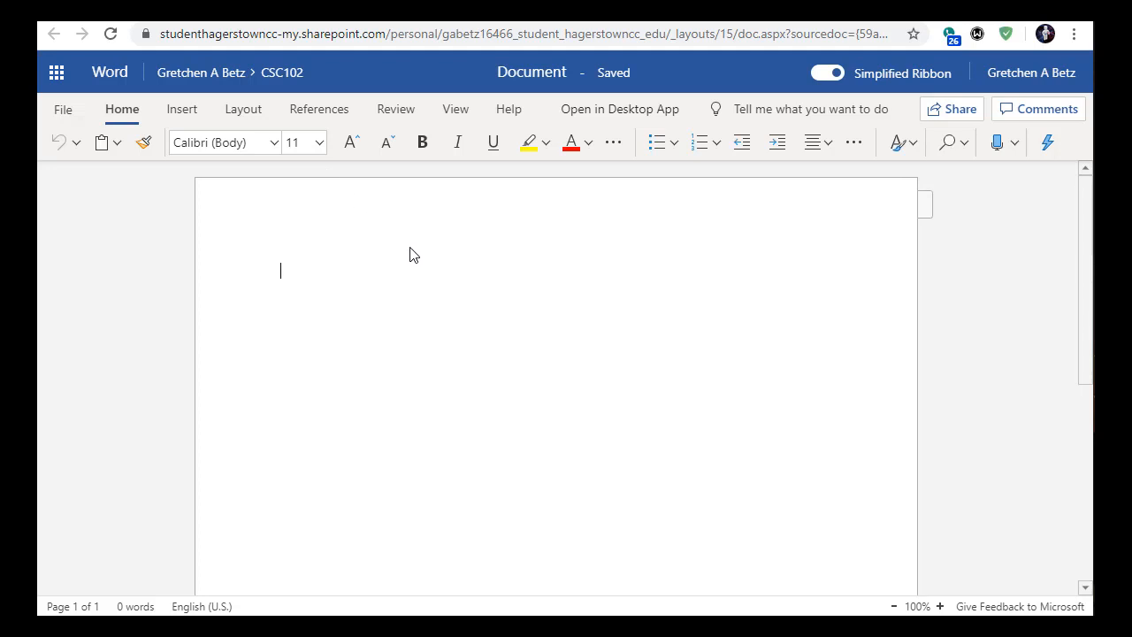
# - Rename the Word document to 'Test' and return to the CSC102 folder in OneDrive
pyautogui.click(518, 74)
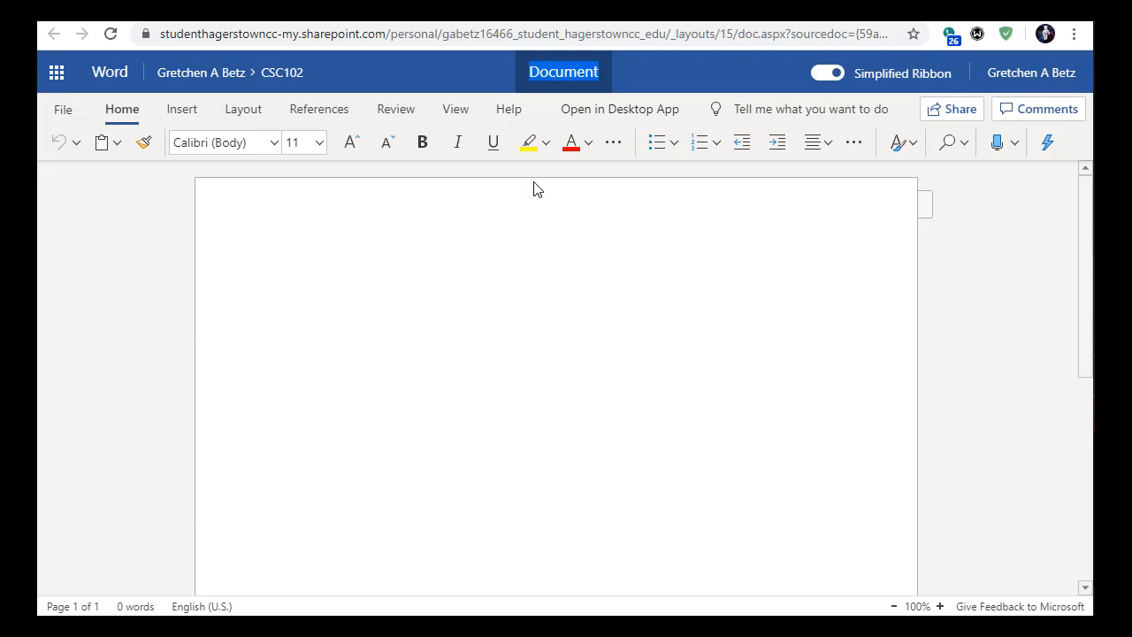
pyautogui.write('Test')
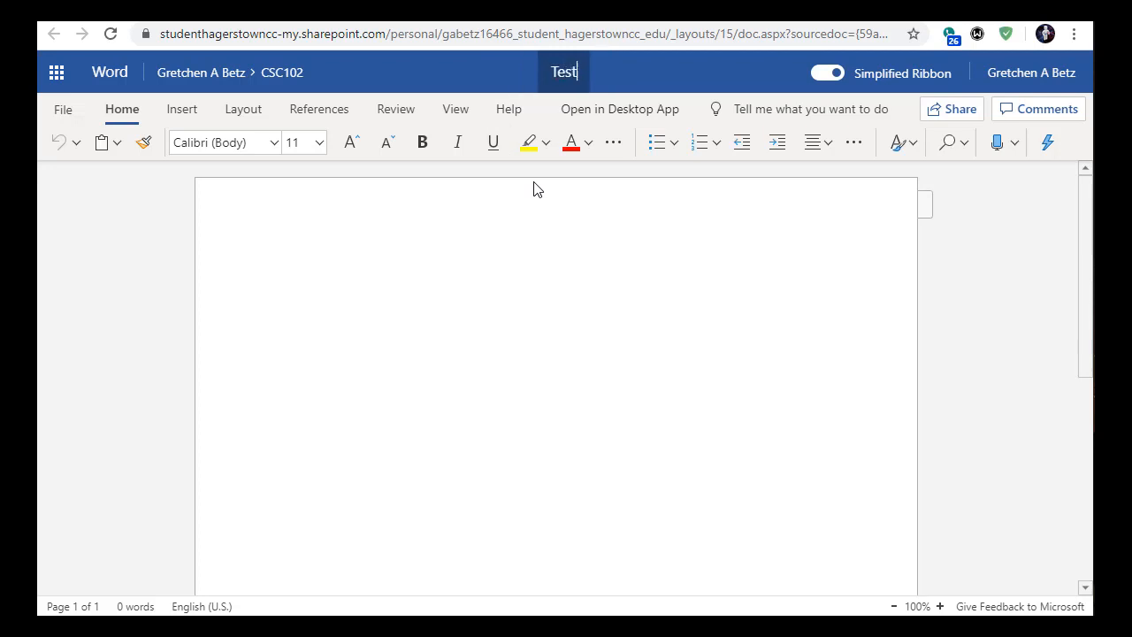
pyautogui.press('Return')
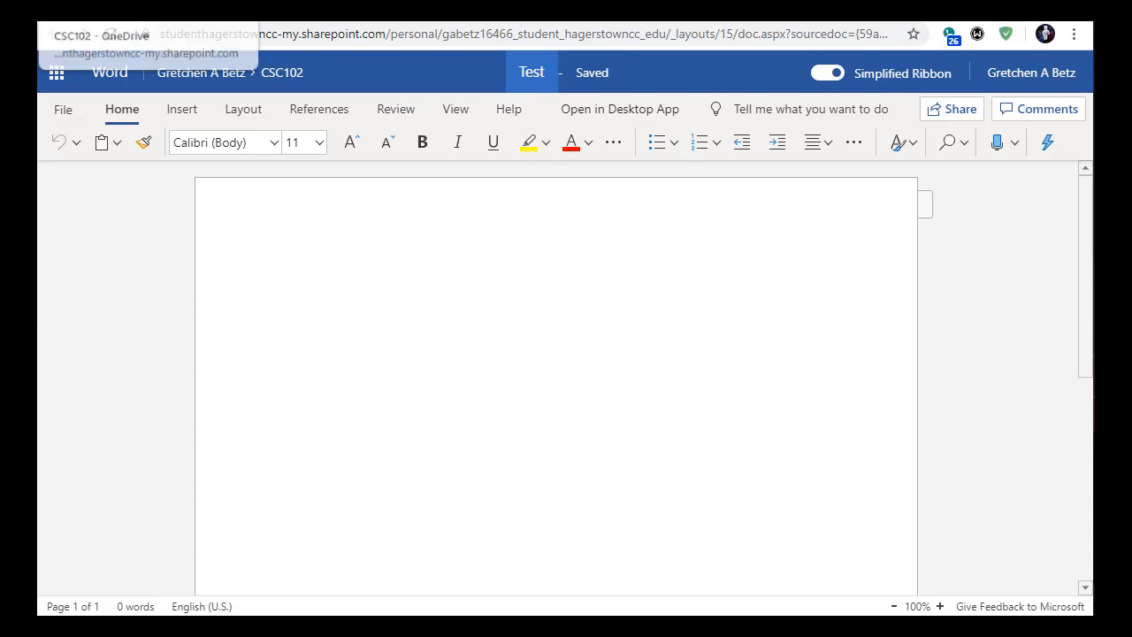
pyautogui.click(176, 10)
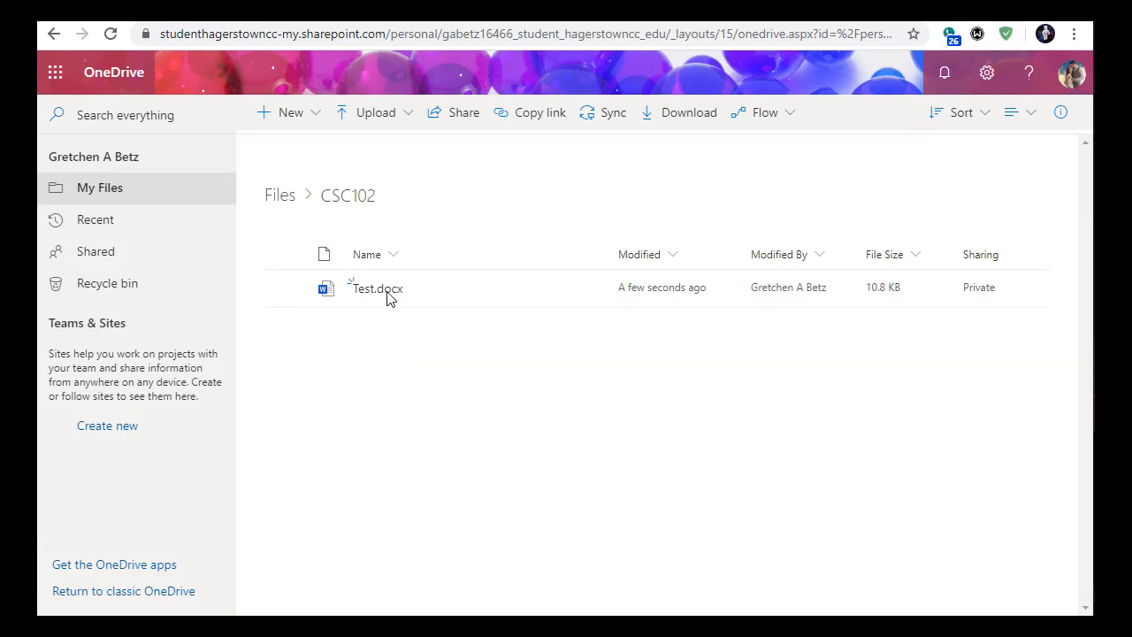
# - Upload OneDrive Instructions.docx from Downloads into the CSC102 folder
pyautogui.click(357, 125)
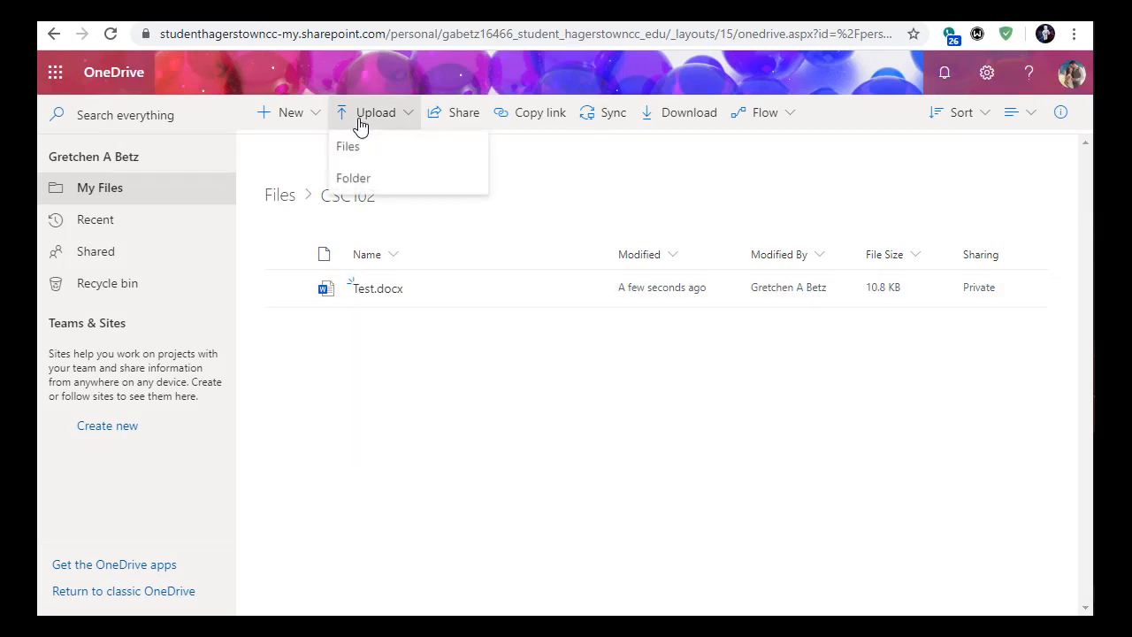
pyautogui.click(363, 155)
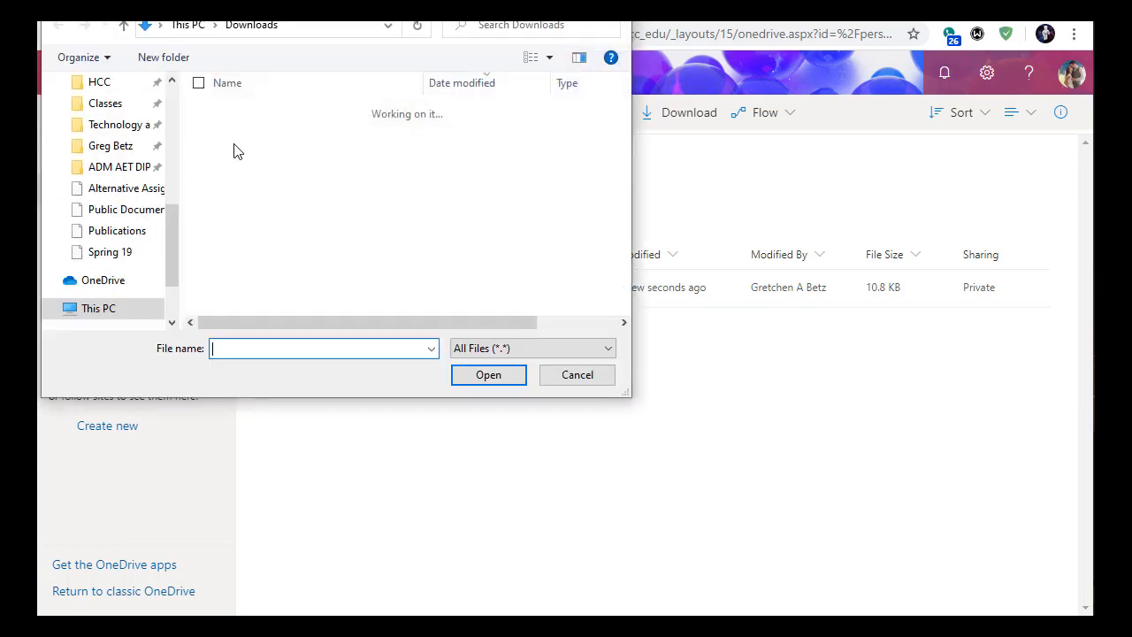
pyautogui.click(292, 226)
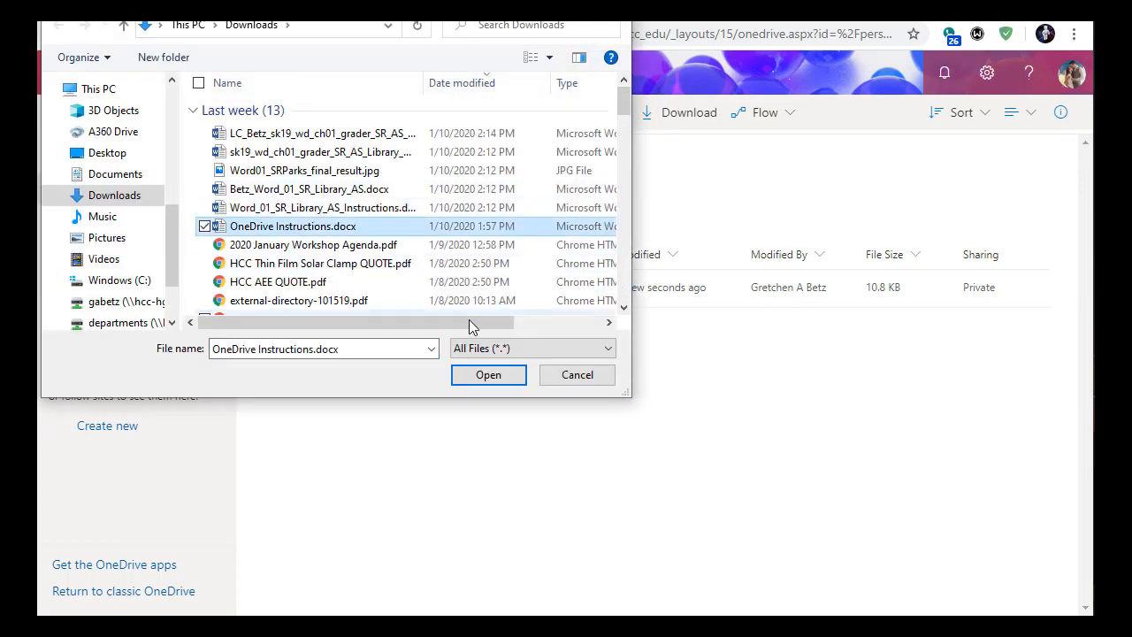
pyautogui.click(487, 376)
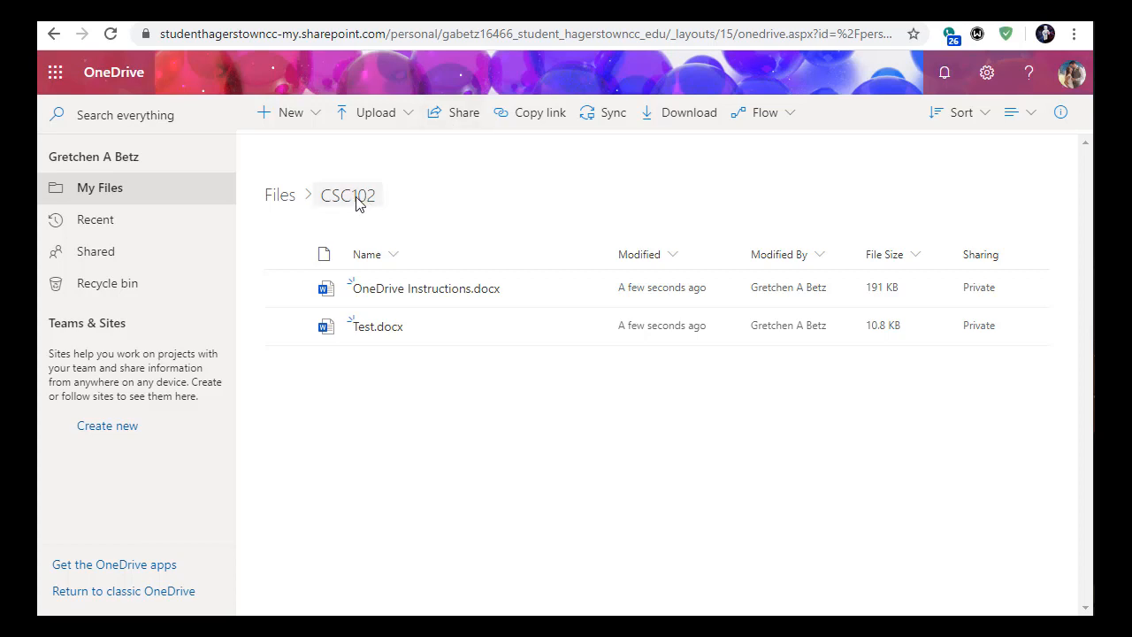
# - Go back to the top-level My Files list and bring up the CSC102 folder's actions menu
pyautogui.click(454, 123)
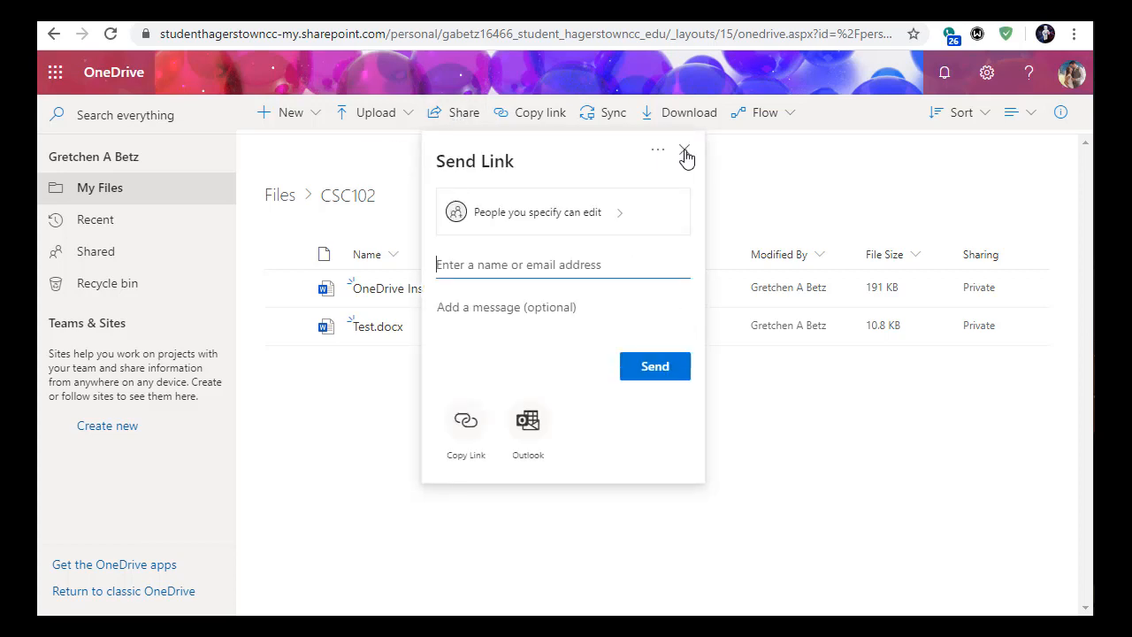
pyautogui.click(684, 152)
pyautogui.click(278, 195)
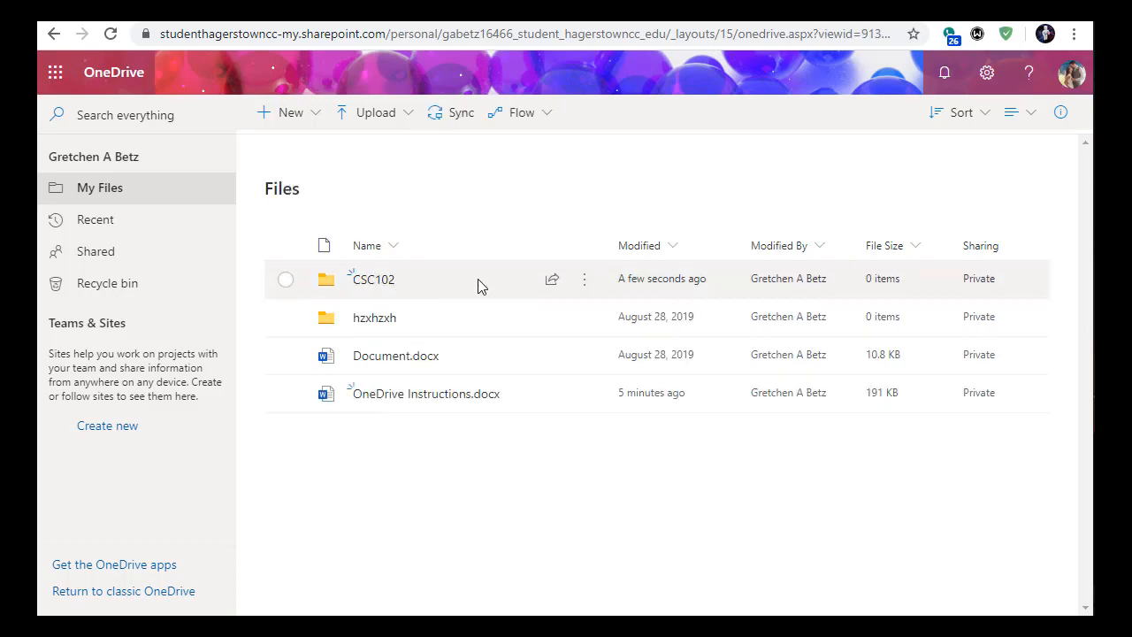
pyautogui.click(585, 285)
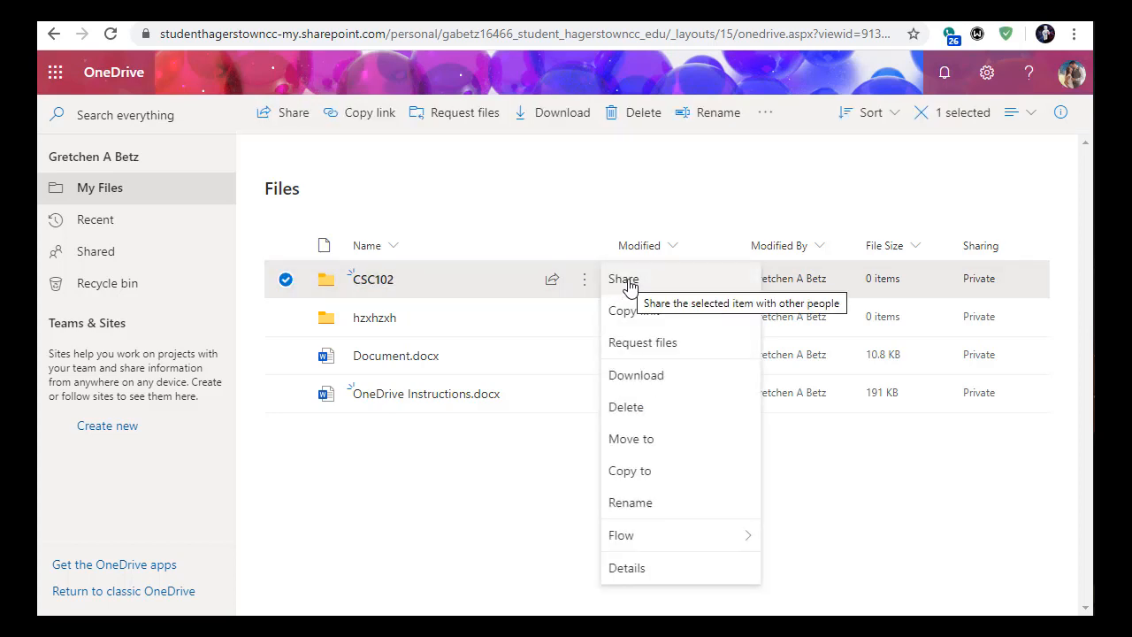
# - Share the CSC102 folder and show its link settings, currently Specific people with editing
pyautogui.click(623, 280)
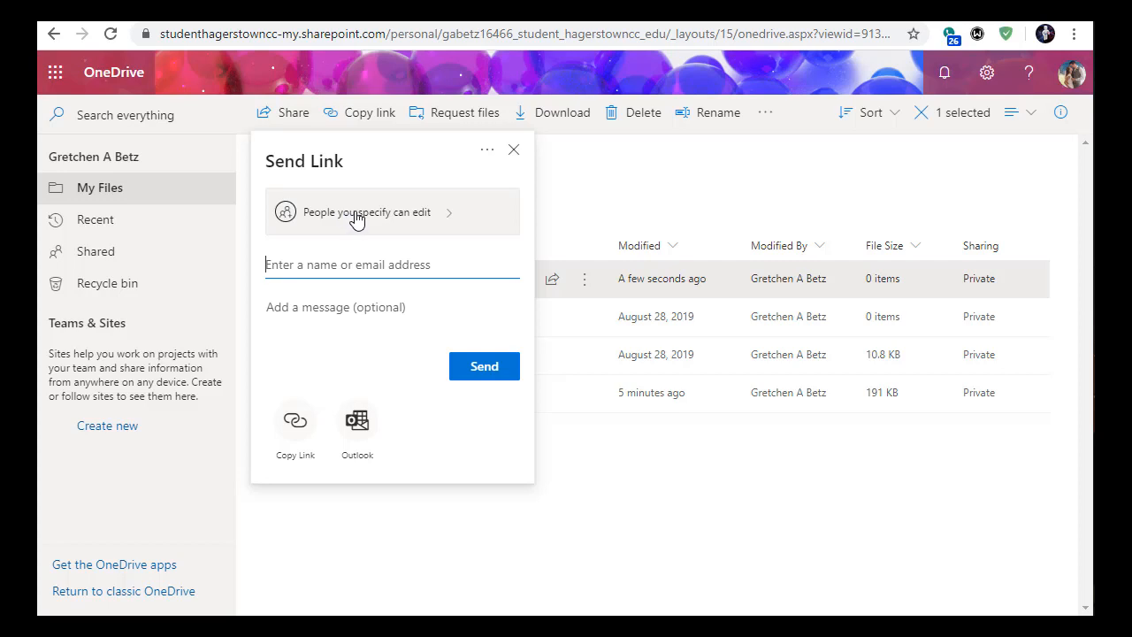
pyautogui.click(362, 219)
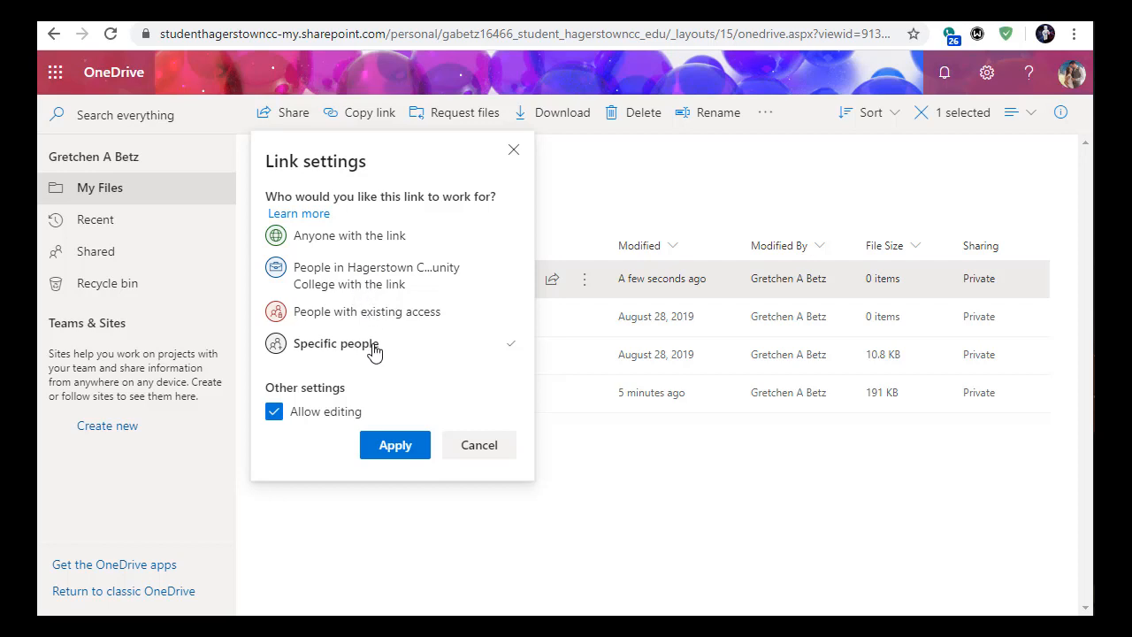
# - Change the CSC102 link to 'Anyone with the link' with editing allowed and apply
pyautogui.click(392, 244)
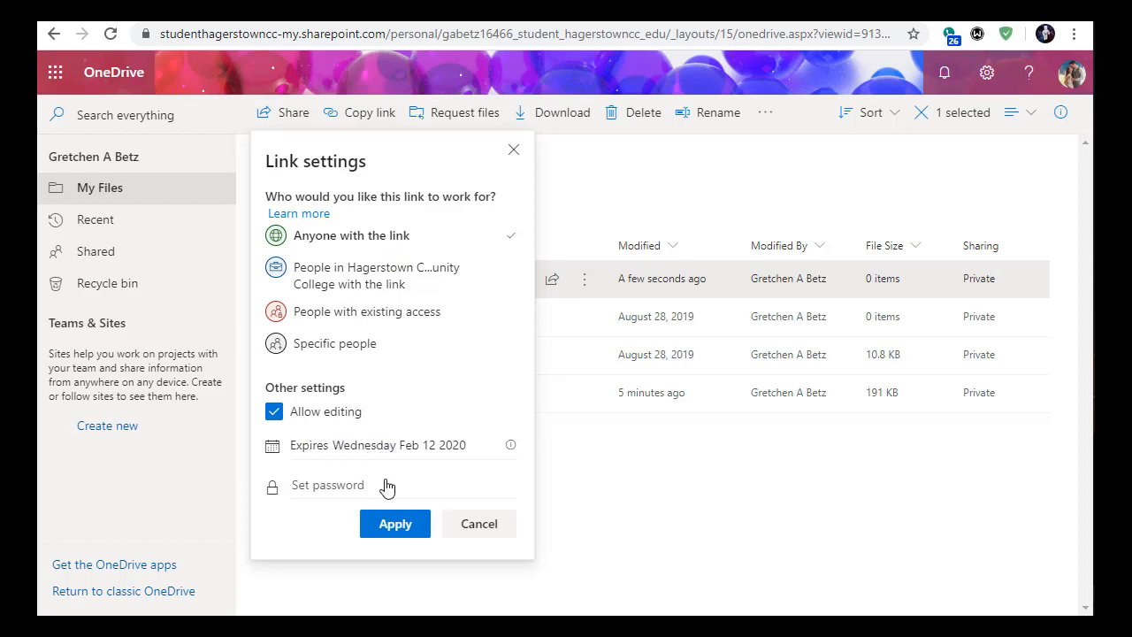
pyautogui.click(396, 526)
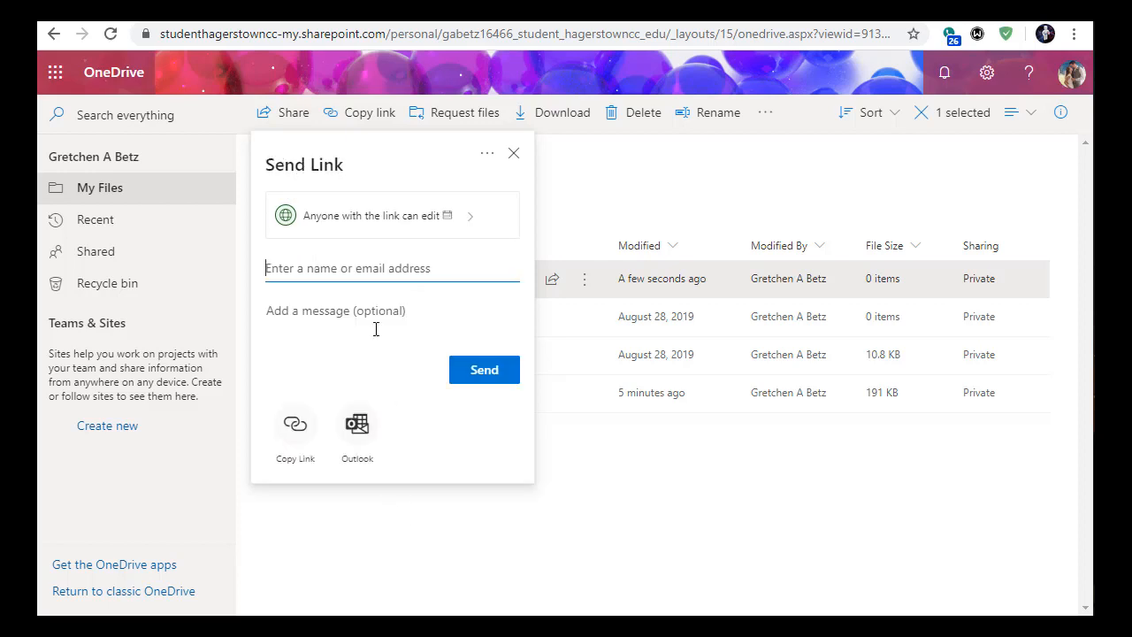
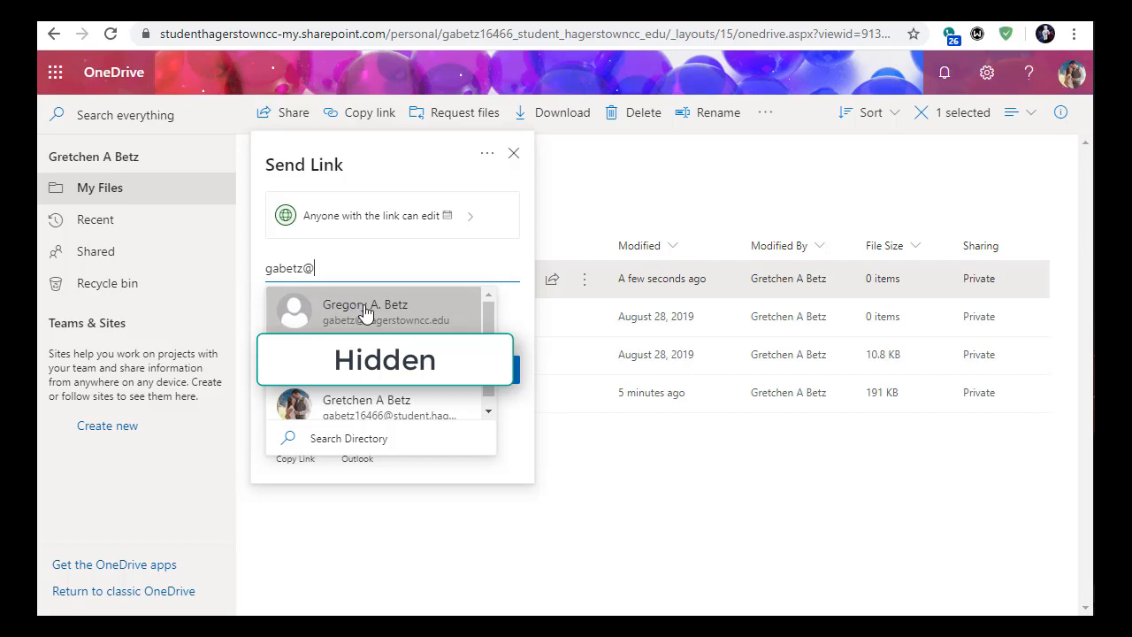
# - Add the recipient by their e-mail address to the CSC102 link, then close the sharing panel
pyautogui.scroll(-1, 315, 406)
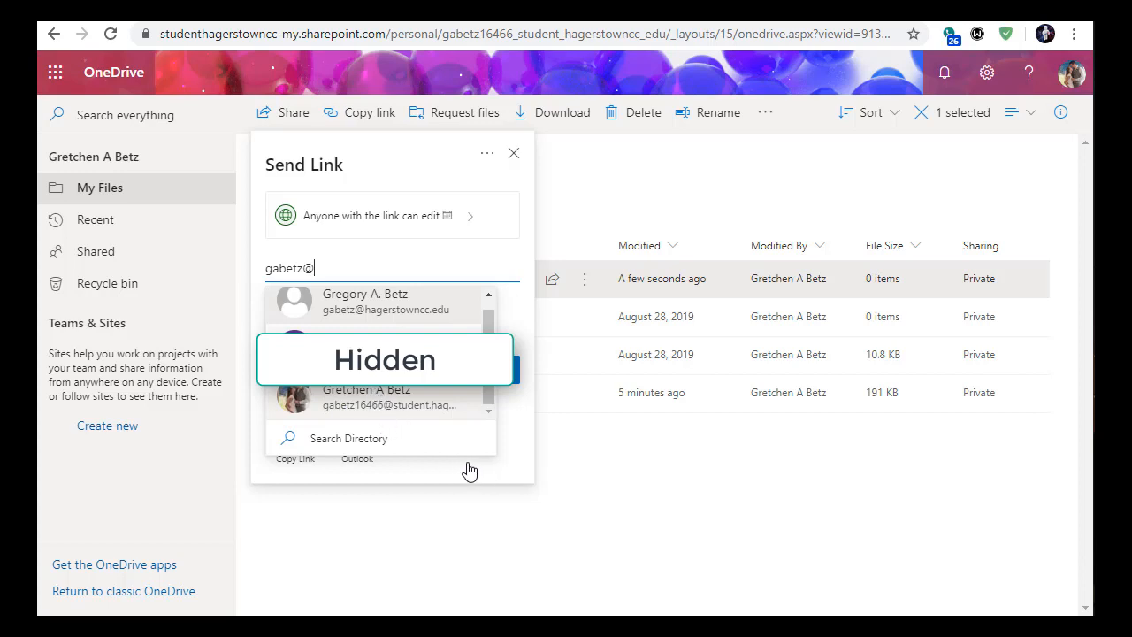
pyautogui.scroll(1, 416, 402)
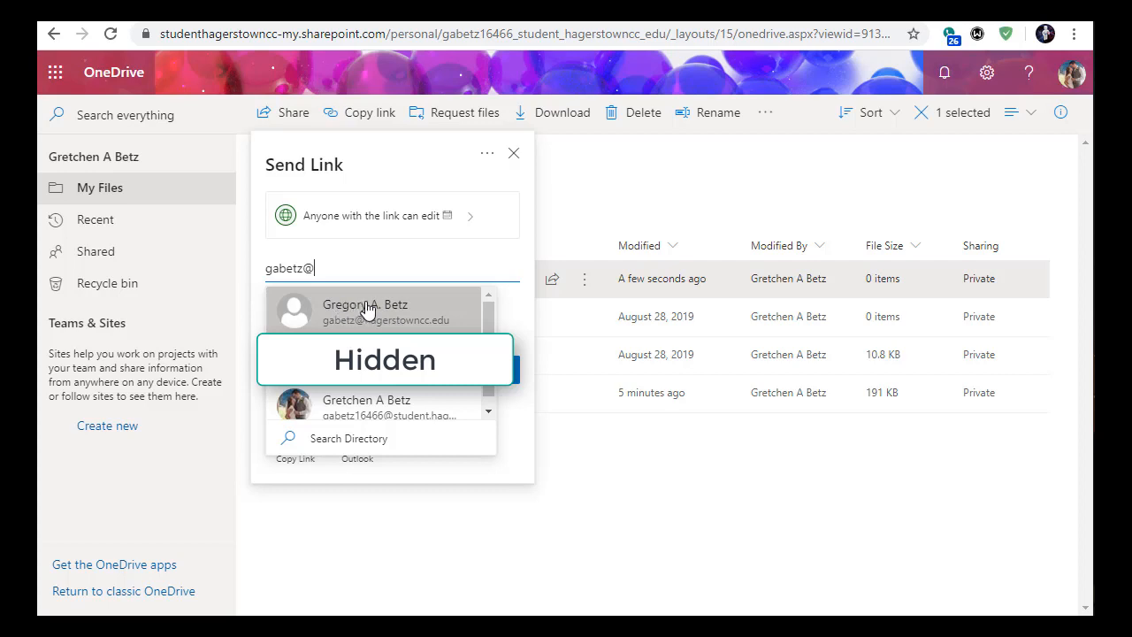
pyautogui.click(369, 307)
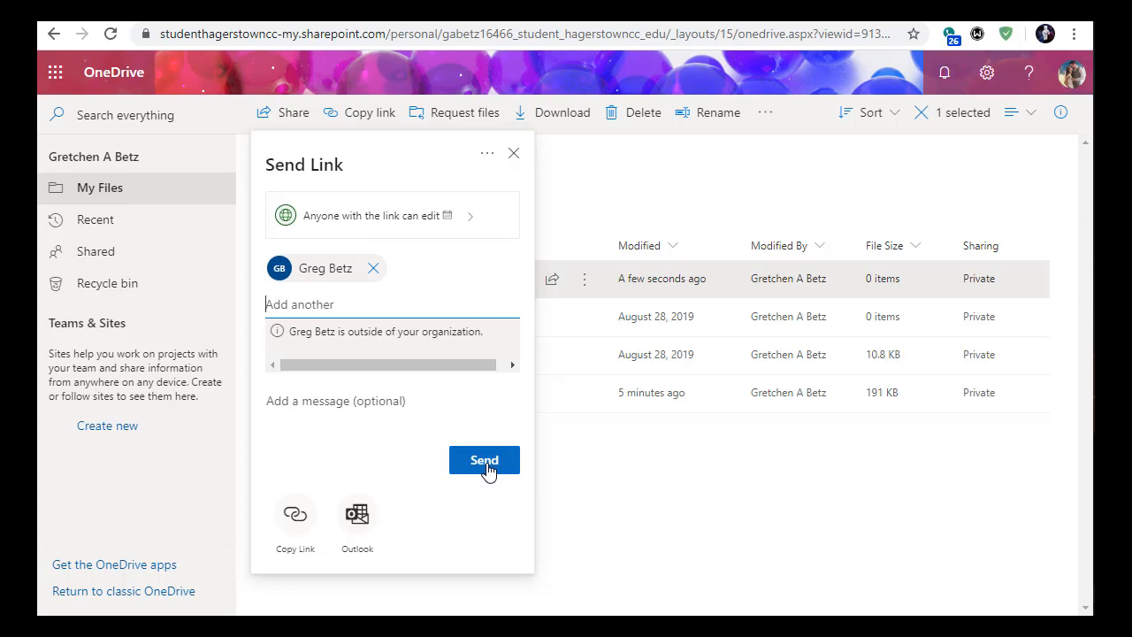
pyautogui.click(514, 157)
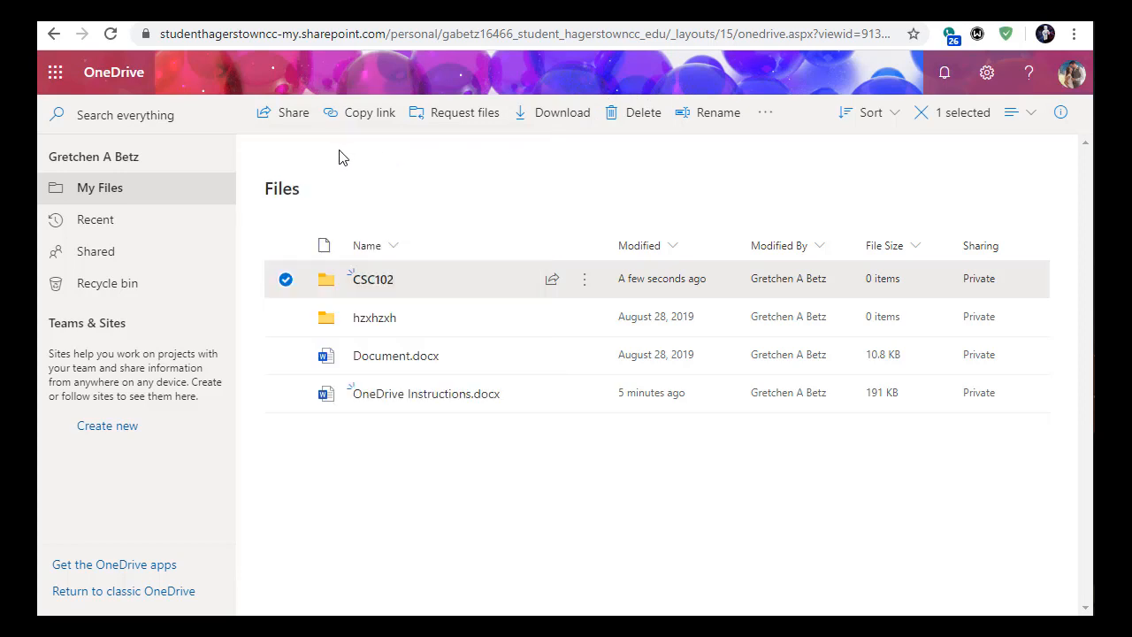